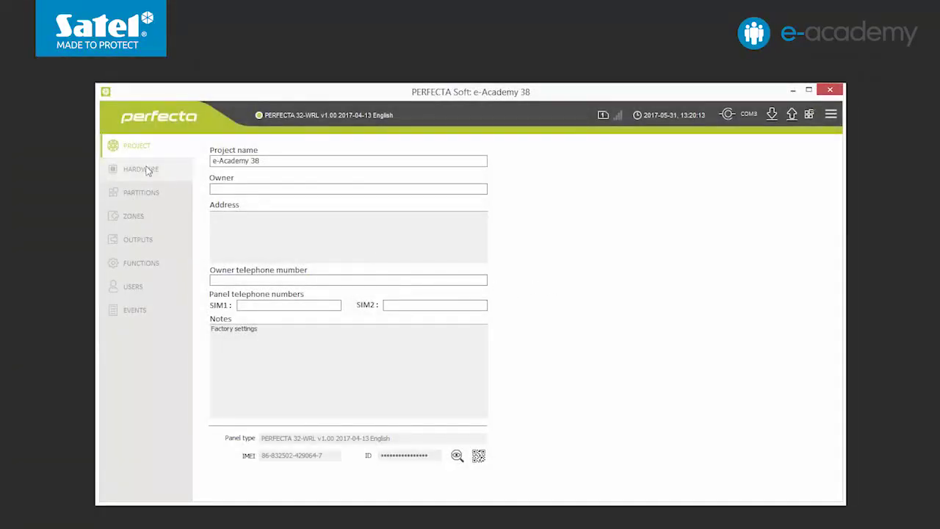
- Under HARDWARE, open the settings page for keypad PRF-LCD 0 at address 0
{"action": "left_click", "coordinate": [144, 169]}
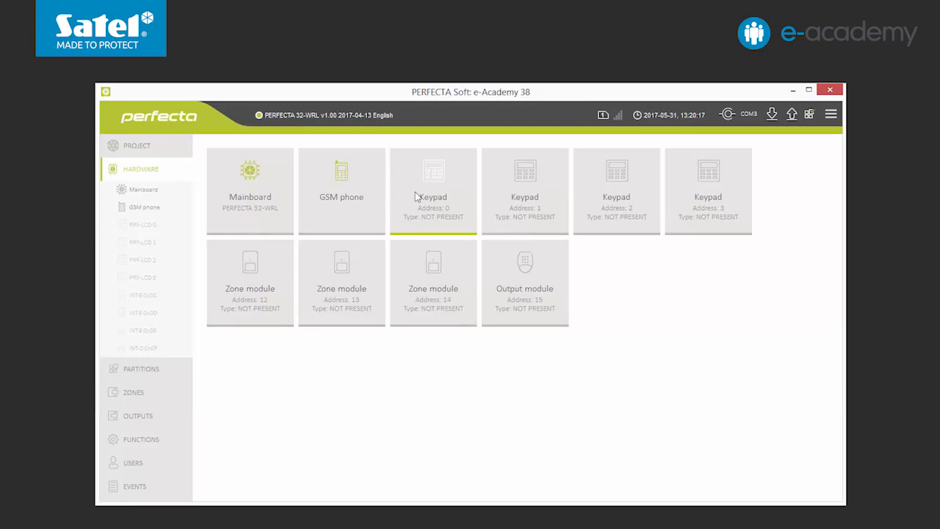
{"action": "left_click", "coordinate": [414, 191]}
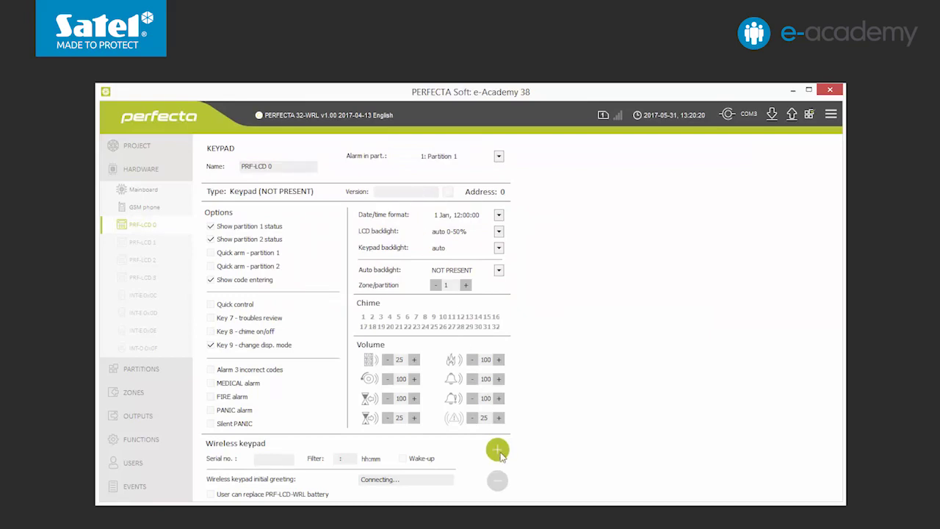
- Register the wireless PRF-LCD-WRL keypad, serial 221682, as keypad number 0
{"action": "left_click", "coordinate": [498, 450]}
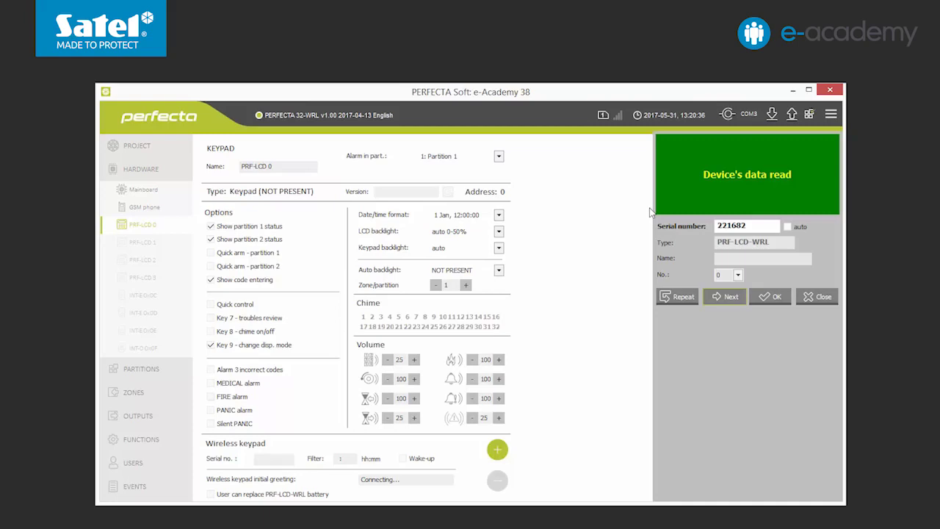
{"action": "left_click", "coordinate": [736, 274]}
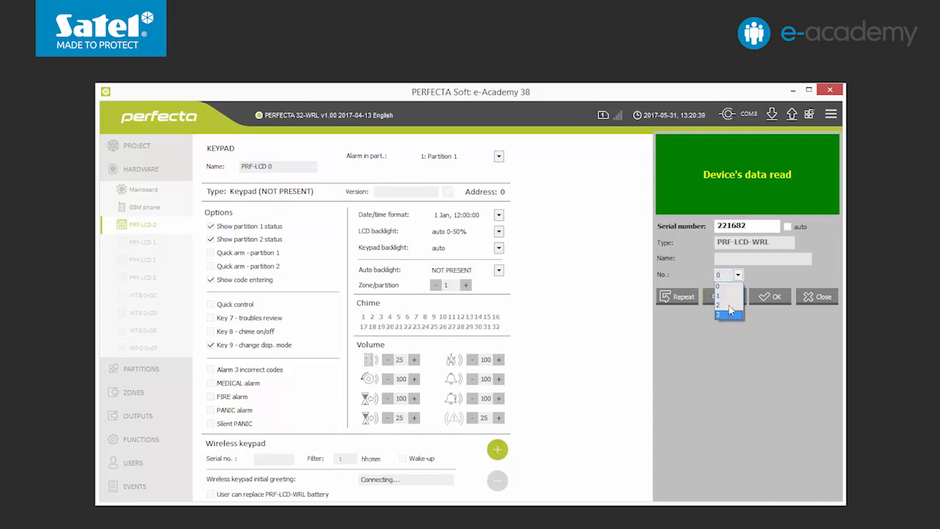
{"action": "left_click", "coordinate": [723, 286]}
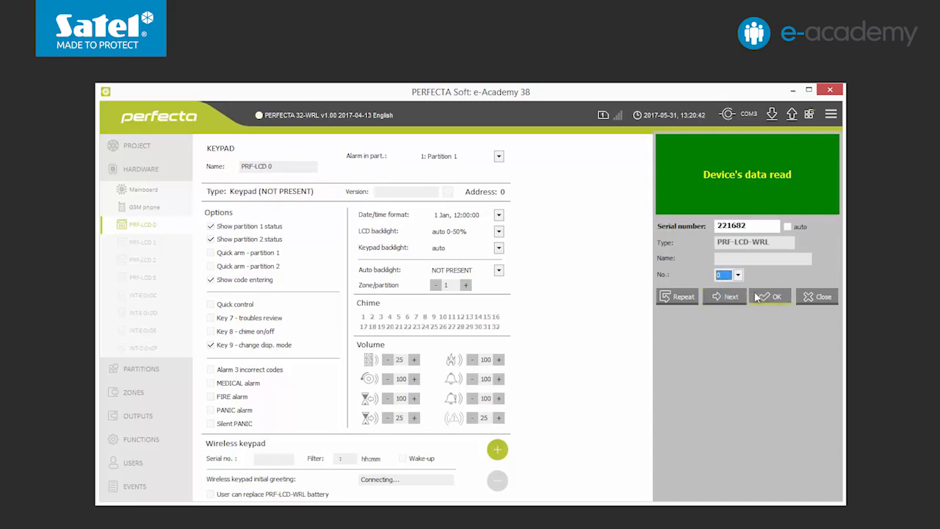
{"action": "left_click", "coordinate": [756, 296]}
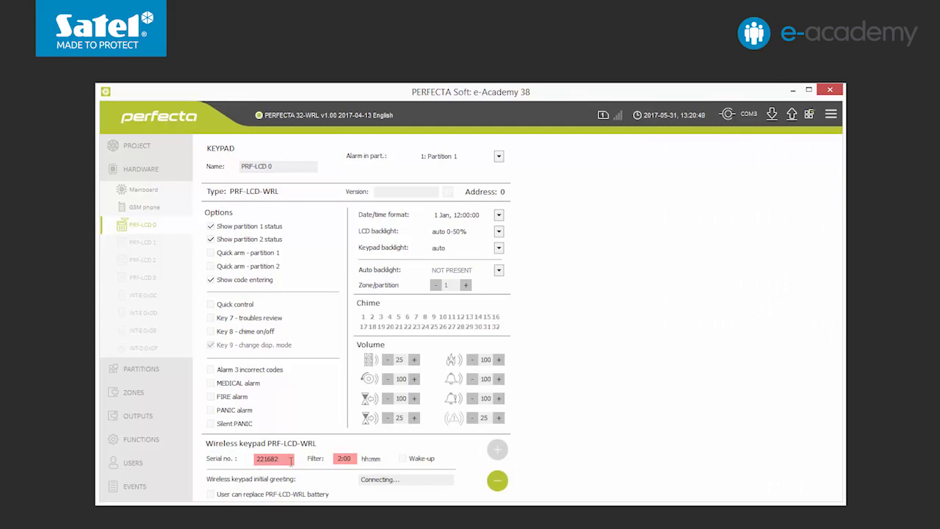
- Set the keypad filter to 0:20, allow user battery replacement, and write to the panel
{"action": "left_click", "coordinate": [333, 458]}
{"action": "type", "text": "002"}
{"action": "left_click", "coordinate": [210, 497]}
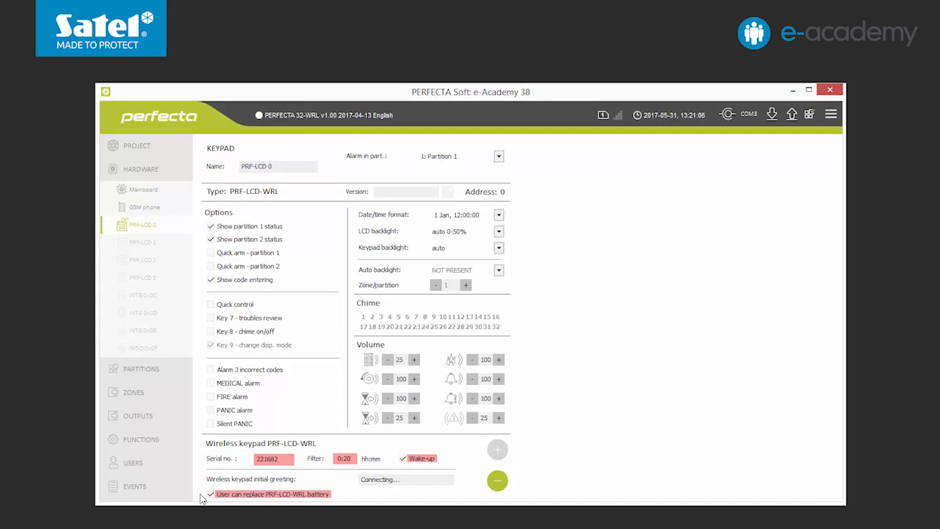
{"action": "left_click", "coordinate": [788, 122]}
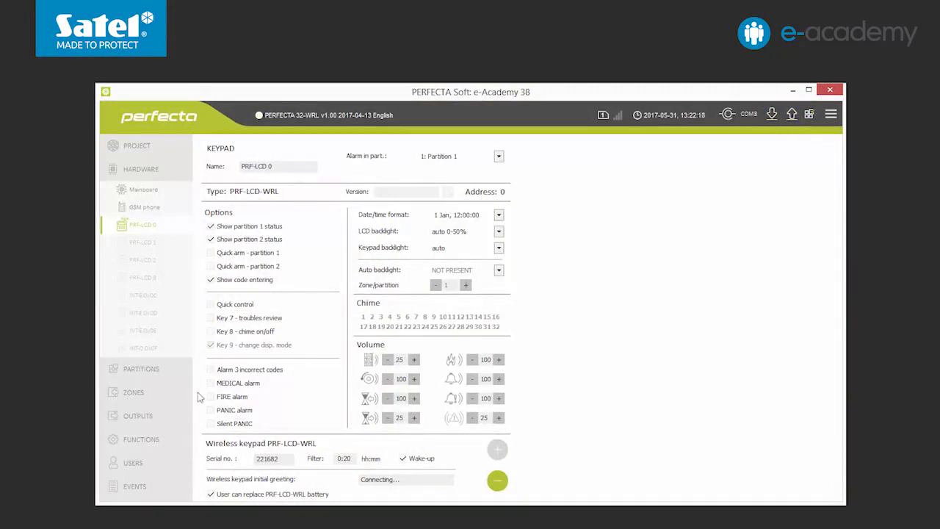
- In the zones table, add a wireless MPD-300 detector with auto-read serial 101 to zone 3
{"action": "left_click", "coordinate": [134, 393]}
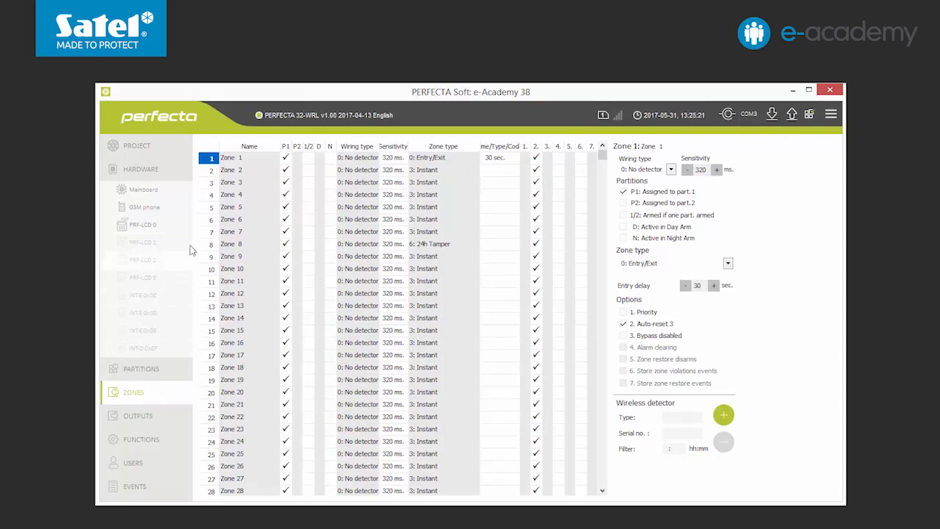
{"action": "left_click", "coordinate": [212, 160]}
{"action": "left_click", "coordinate": [724, 415]}
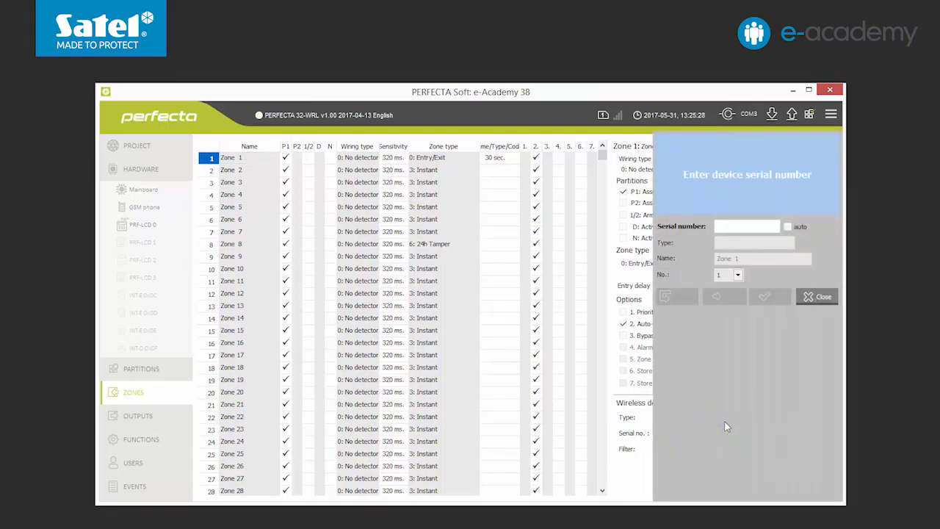
{"action": "left_click", "coordinate": [787, 227]}
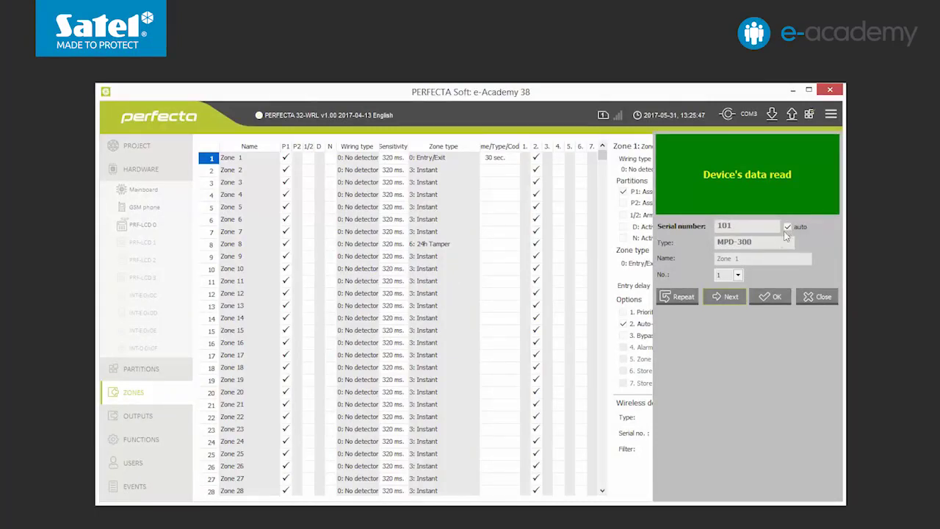
{"action": "left_click", "coordinate": [738, 275]}
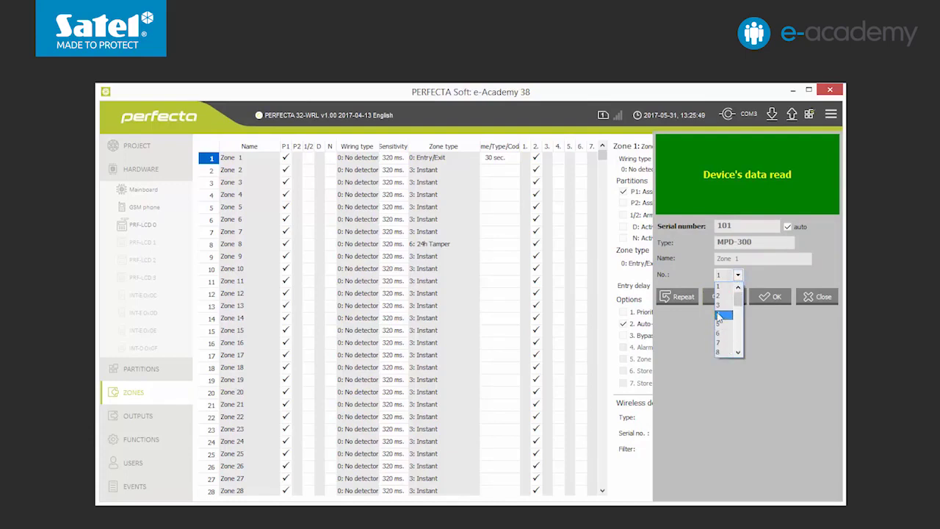
{"action": "left_click", "coordinate": [719, 304]}
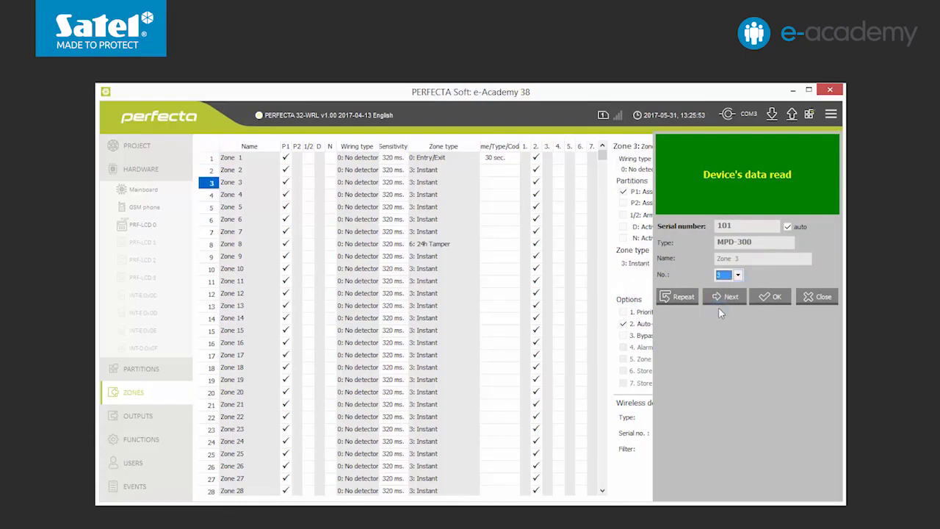
{"action": "left_click", "coordinate": [770, 298]}
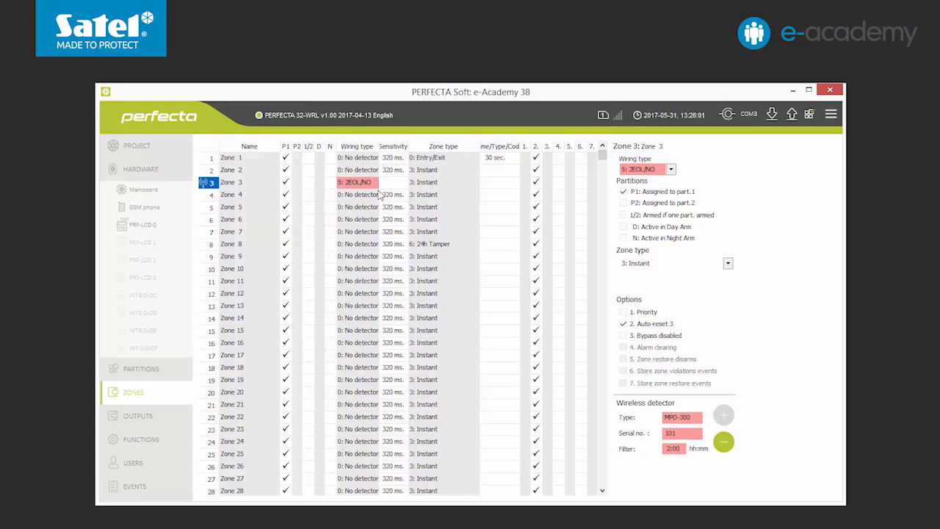
- Name zone 3 MPD-300, tick P2, 1/2 and Day Arm, and write it to the panel
{"action": "double_click", "coordinate": [257, 182]}
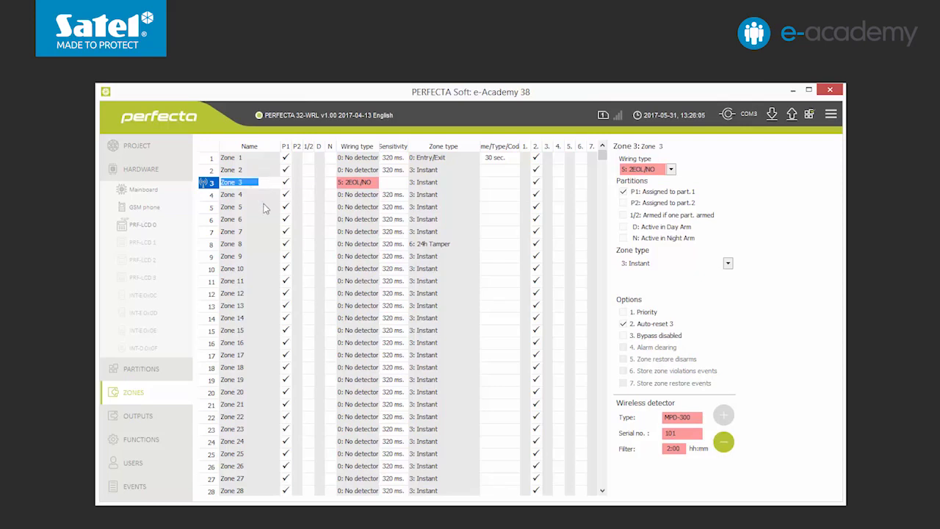
{"action": "type", "text": "MPD-300"}
{"action": "key", "text": "Return"}
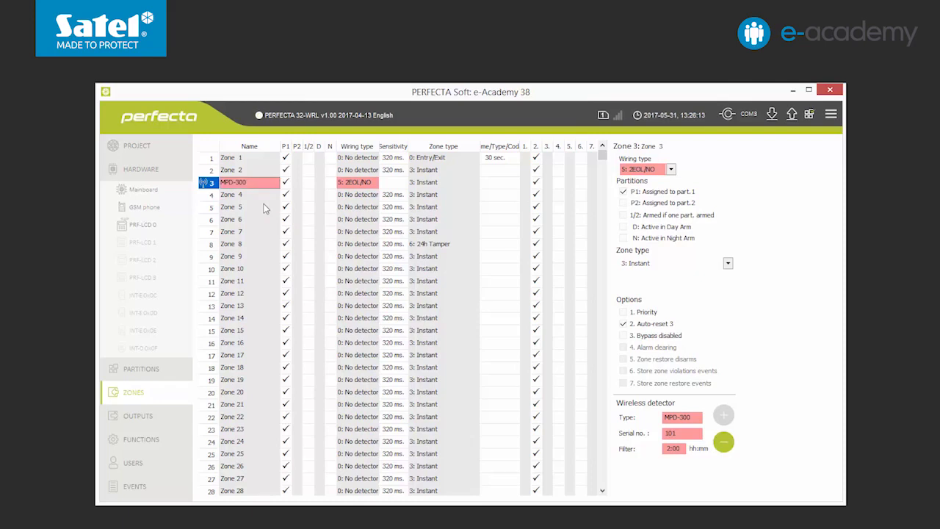
{"action": "left_click", "coordinate": [296, 185]}
{"action": "left_click", "coordinate": [308, 182]}
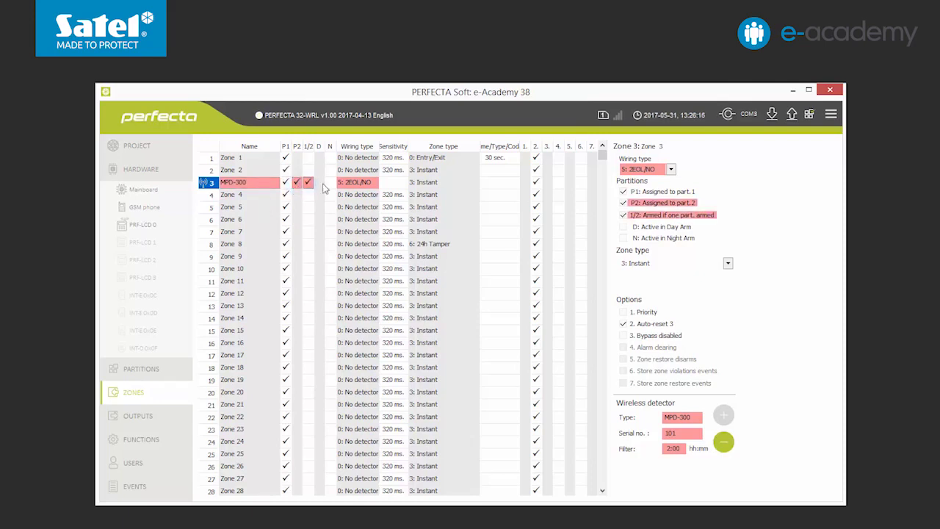
{"action": "left_click", "coordinate": [319, 182]}
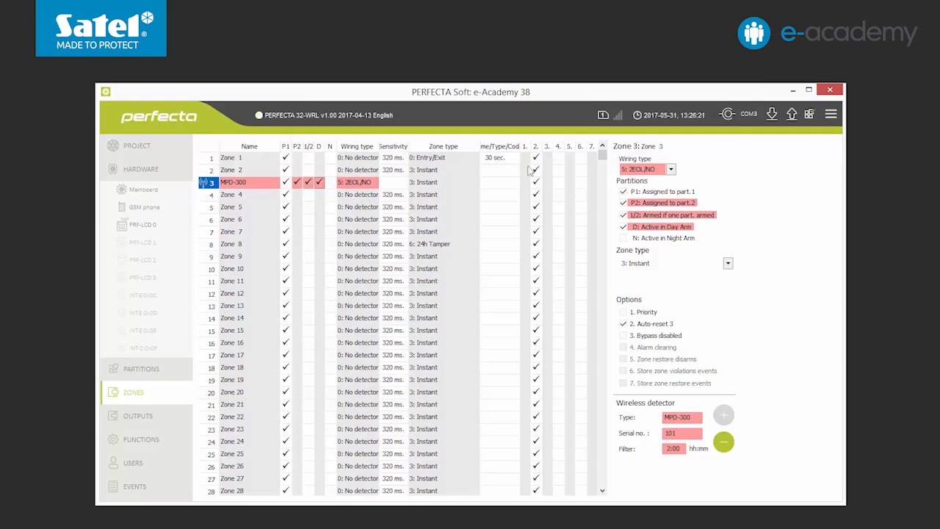
{"action": "left_click", "coordinate": [793, 123]}
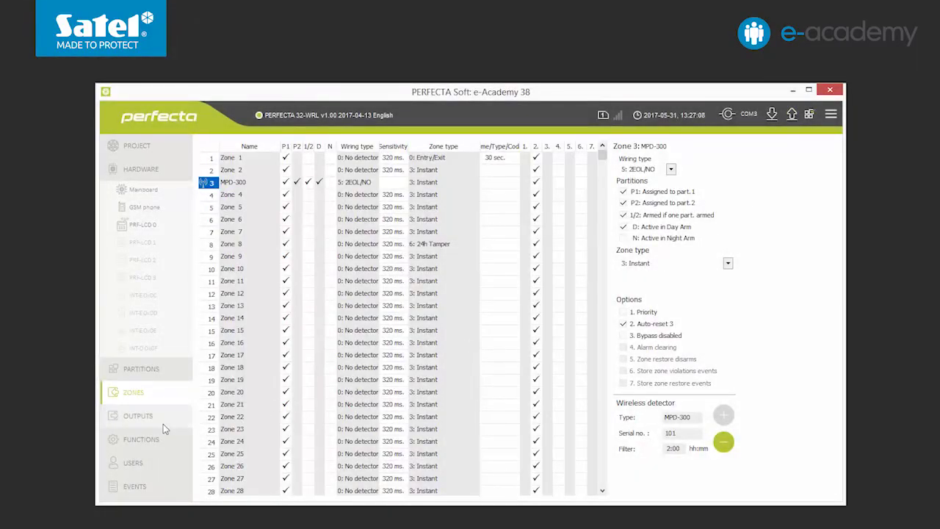
- Select output 13 and read a wireless MSP-300 siren, serial 700183, for it
{"action": "left_click", "coordinate": [163, 425]}
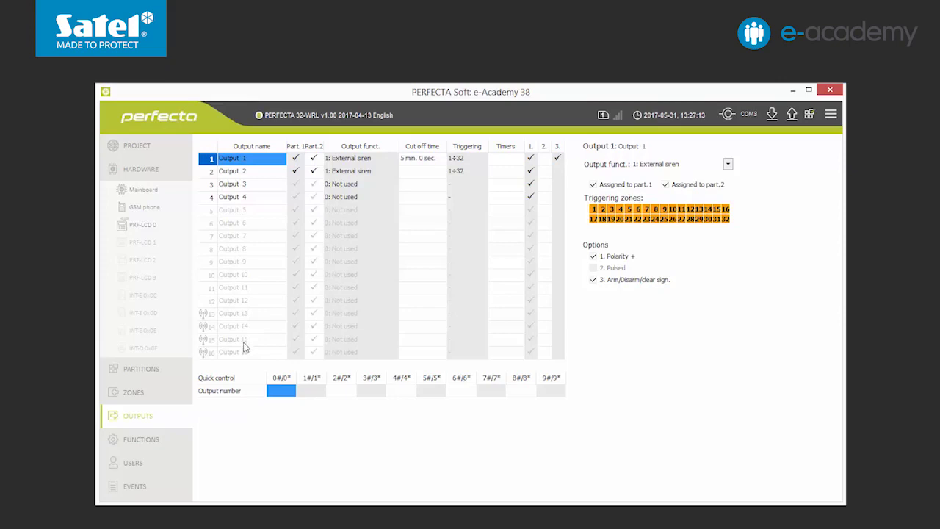
{"action": "left_click", "coordinate": [209, 314]}
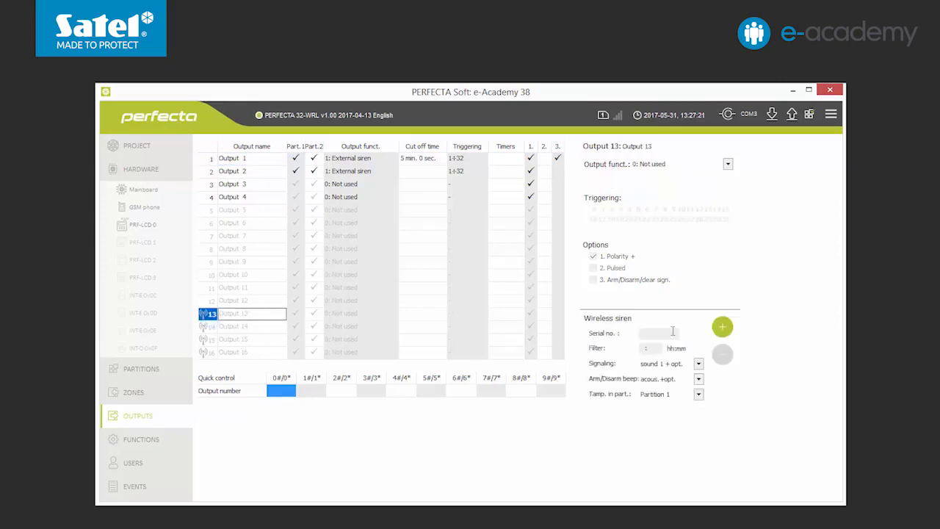
{"action": "left_click", "coordinate": [722, 328]}
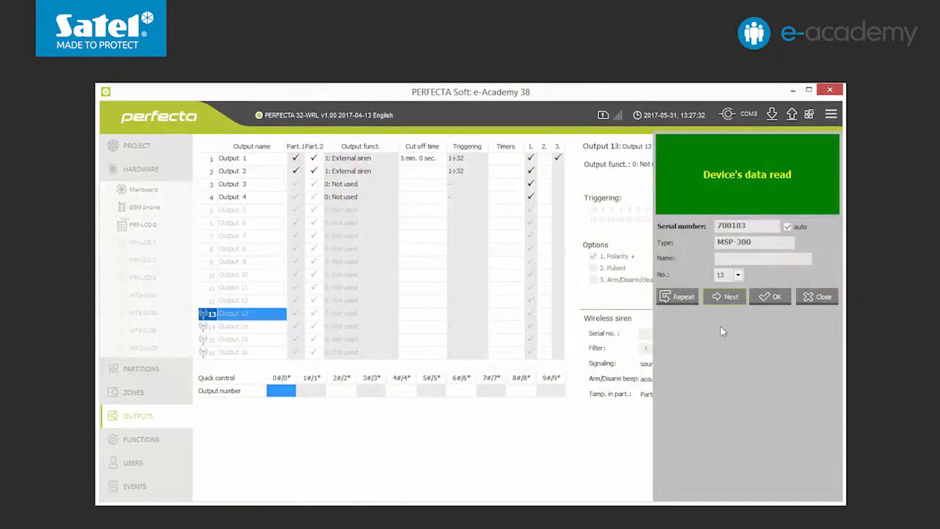
- Confirm the MSP-300 siren, setting its signaling to flash and tamper to Partition 1
{"action": "left_click", "coordinate": [770, 298]}
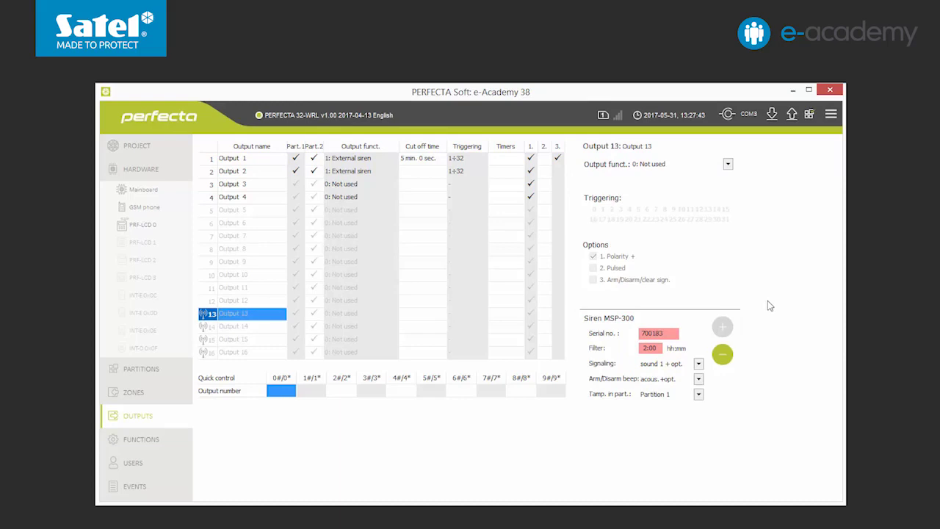
{"action": "left_click", "coordinate": [699, 364]}
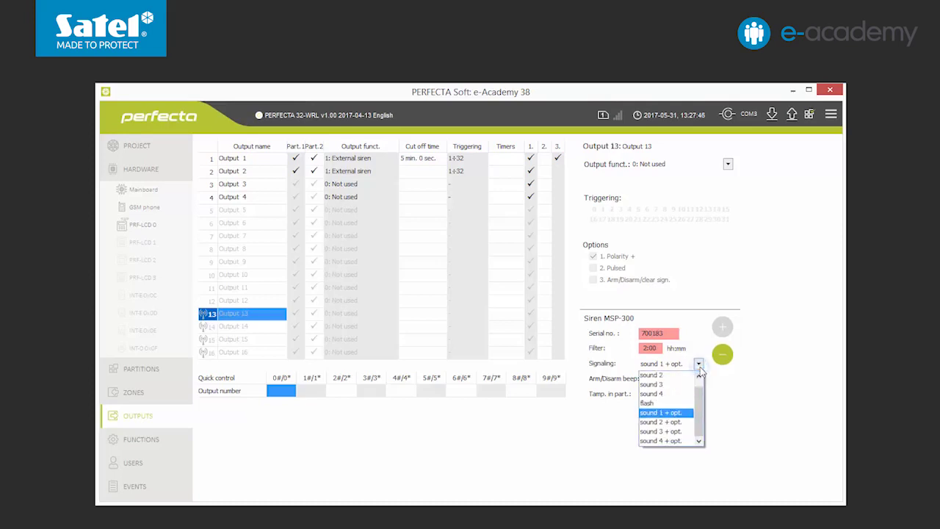
{"action": "left_click", "coordinate": [685, 405]}
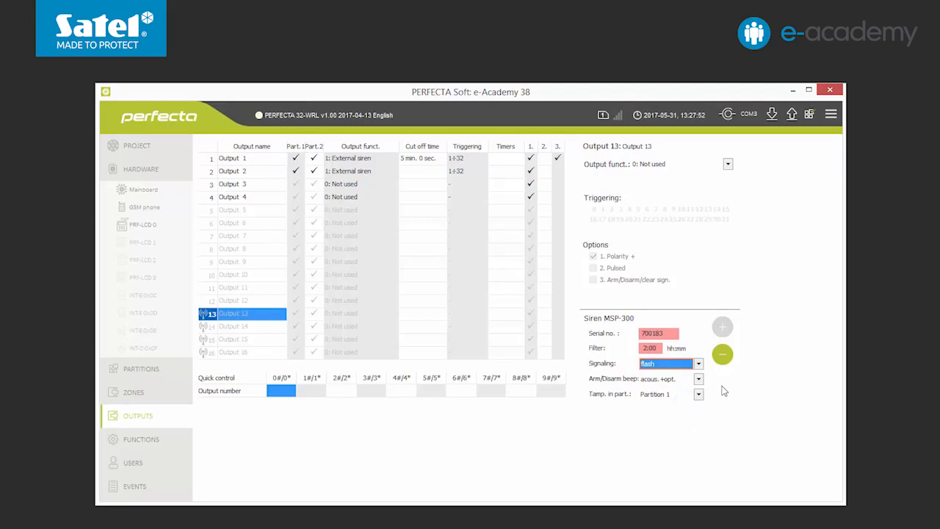
{"action": "left_click", "coordinate": [699, 394]}
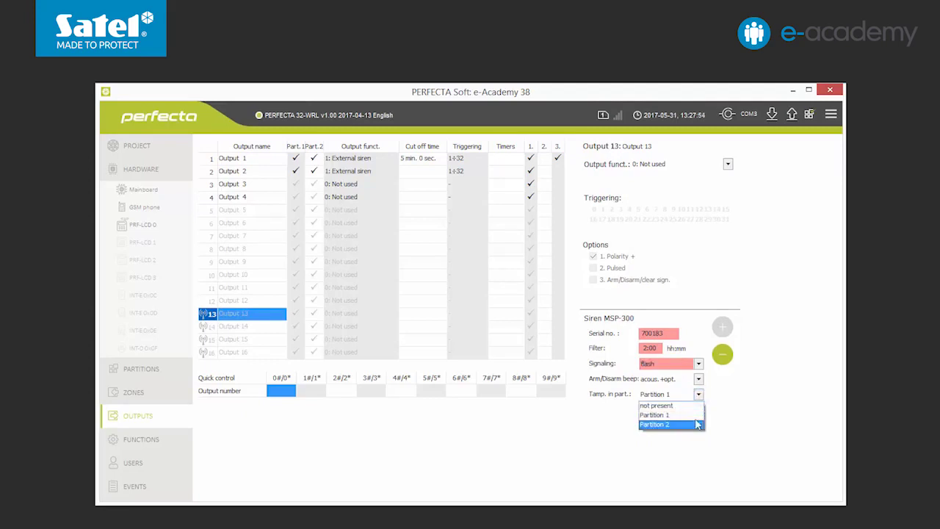
{"action": "left_click", "coordinate": [693, 414]}
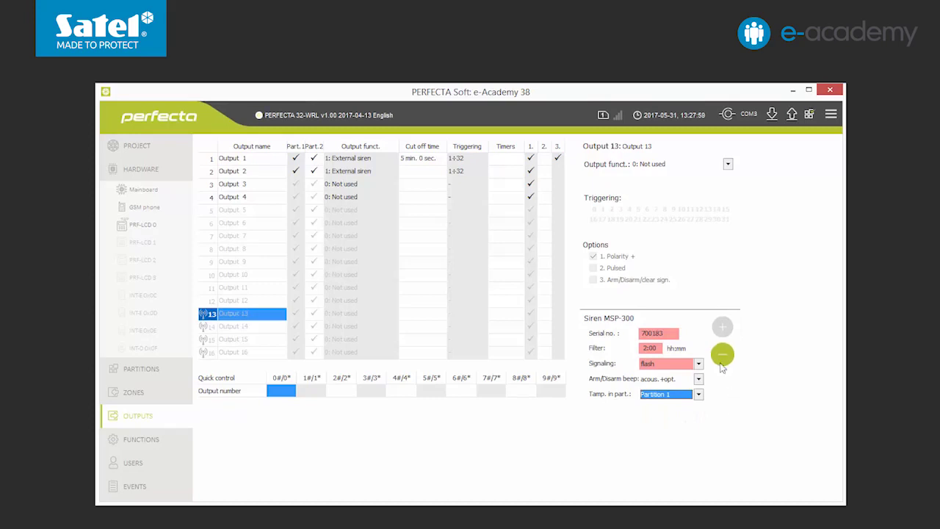
- Make output 13 an external siren with a 0100 (1 min) cut-off, triggered by zone 3
{"action": "left_click", "coordinate": [728, 164]}
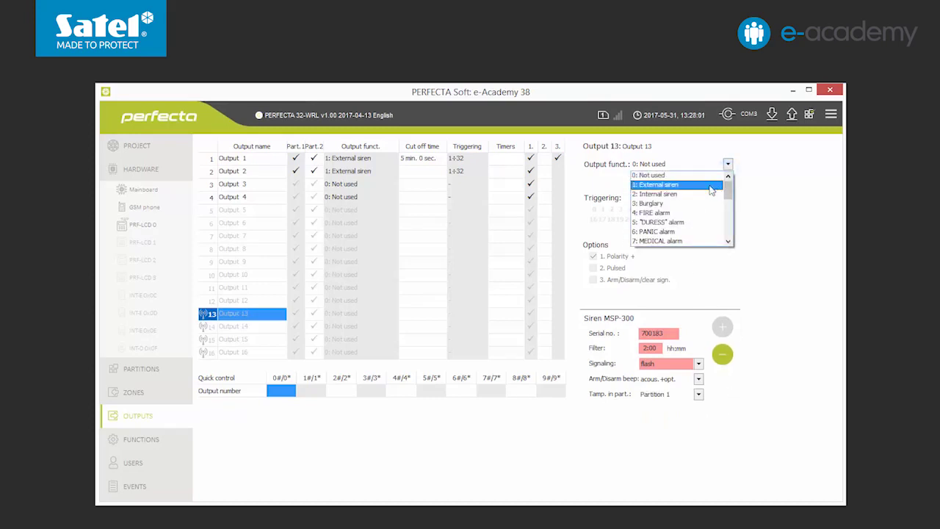
{"action": "left_click", "coordinate": [712, 186]}
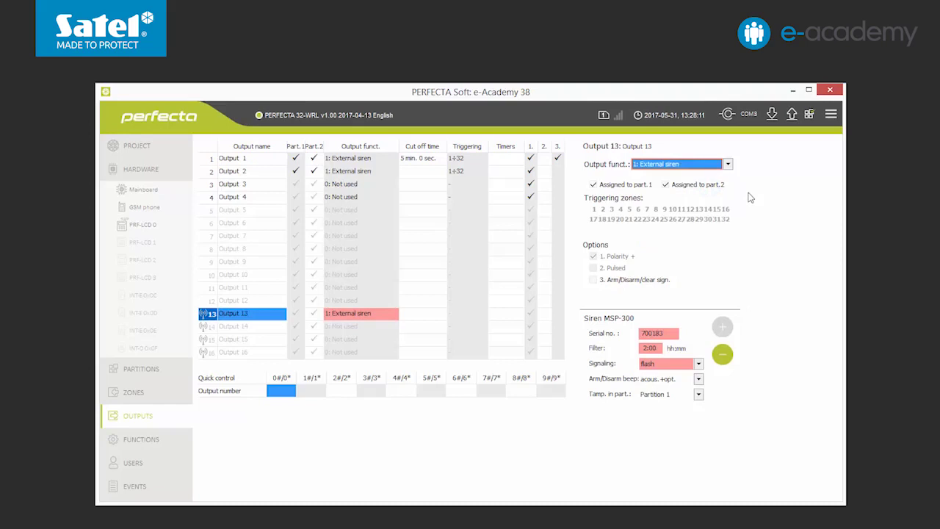
{"action": "left_click", "coordinate": [431, 314]}
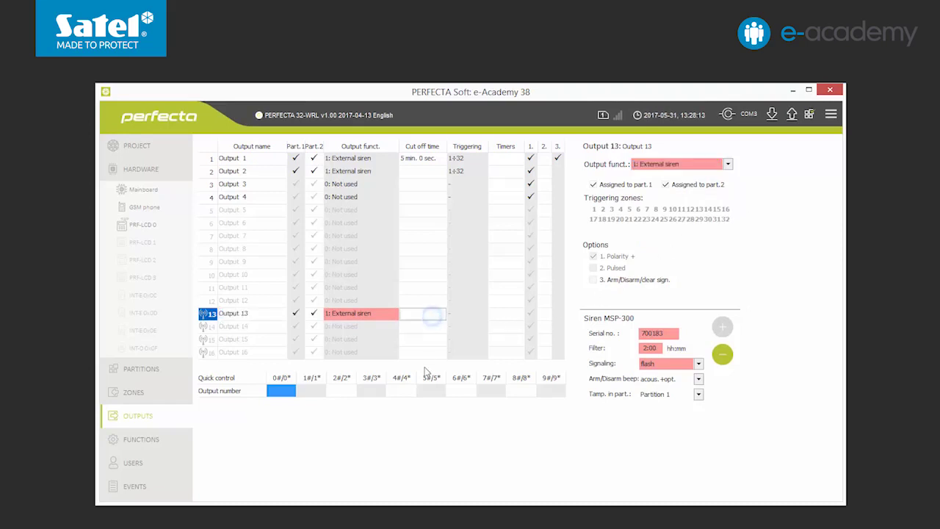
{"action": "type", "text": "0100"}
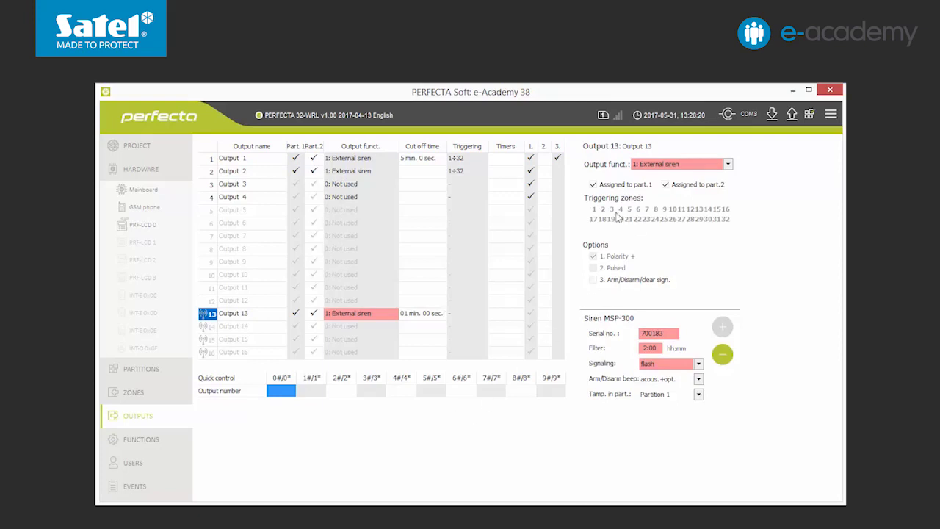
{"action": "left_click", "coordinate": [612, 209]}
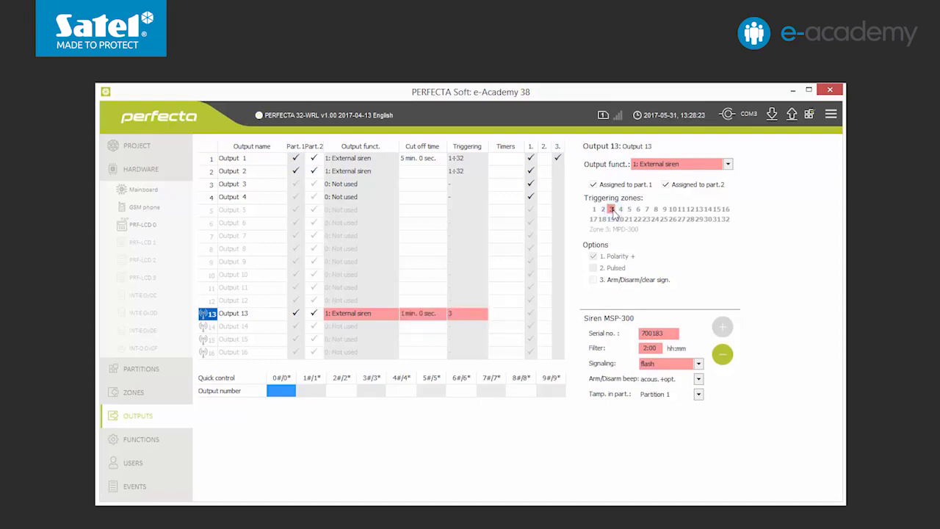
- Rename output 13 to MSP-300 and write the output settings to the panel
{"action": "left_click", "coordinate": [261, 316]}
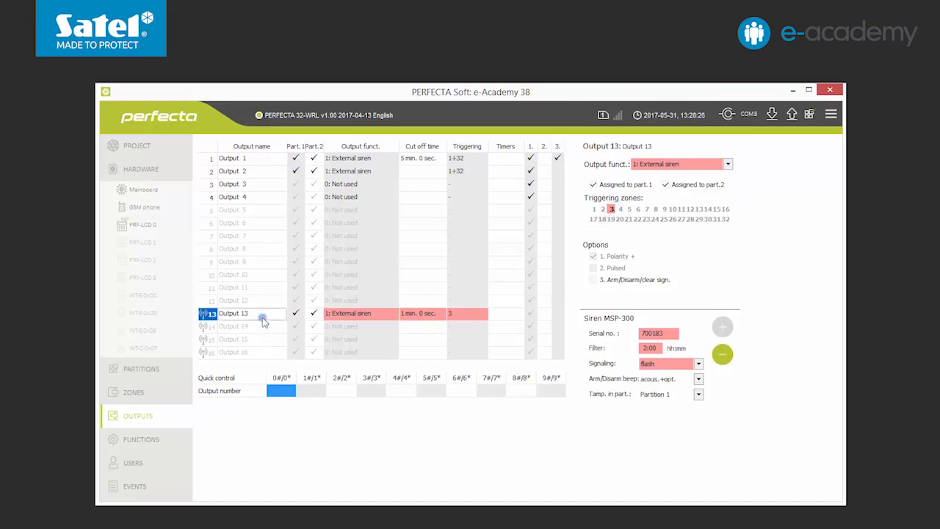
{"action": "type", "text": "MSP-300"}
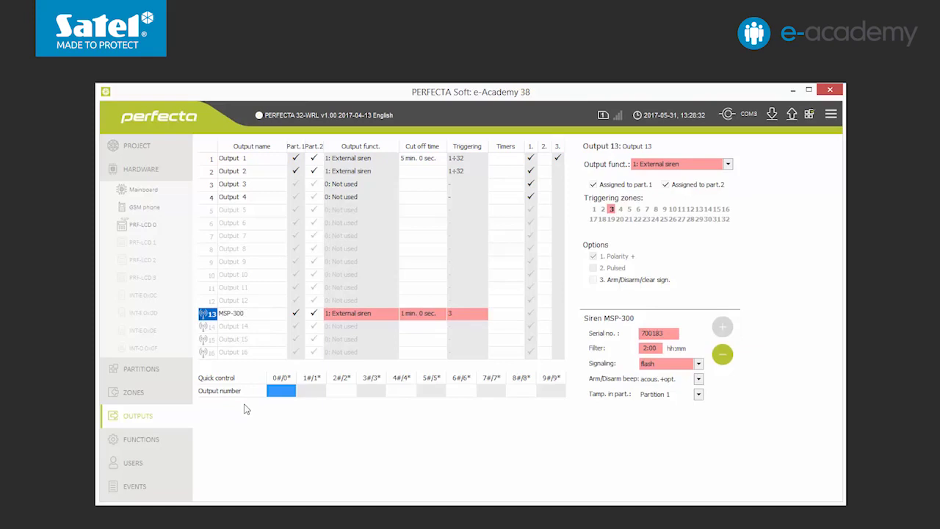
{"action": "key", "text": "Return"}
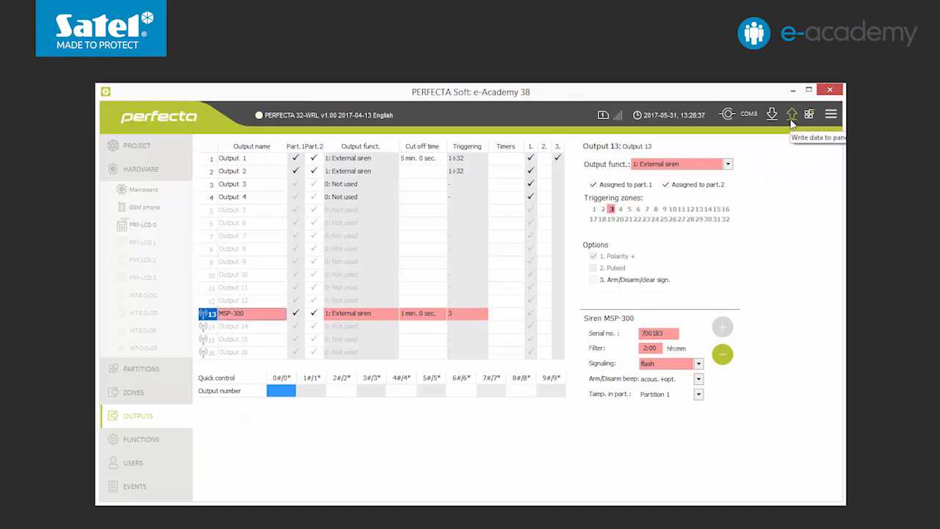
{"action": "left_click", "coordinate": [790, 121]}
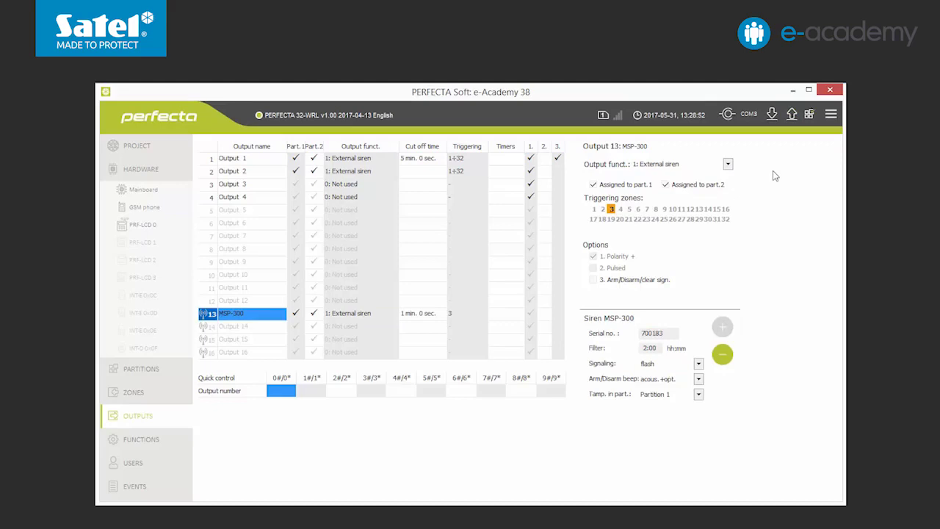
- In the Users keyfob table, read keyfob 213731 and set it for user number 2
{"action": "left_click", "coordinate": [162, 467]}
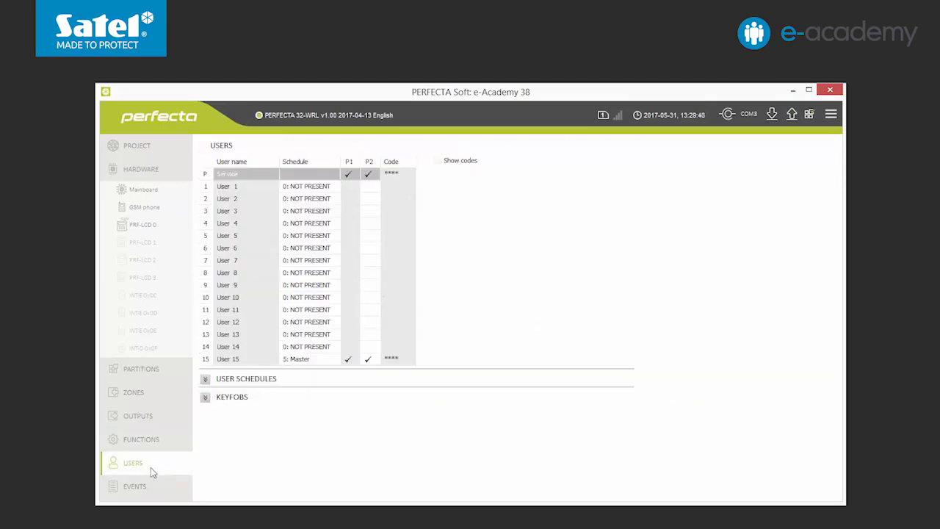
{"action": "left_click", "coordinate": [205, 397]}
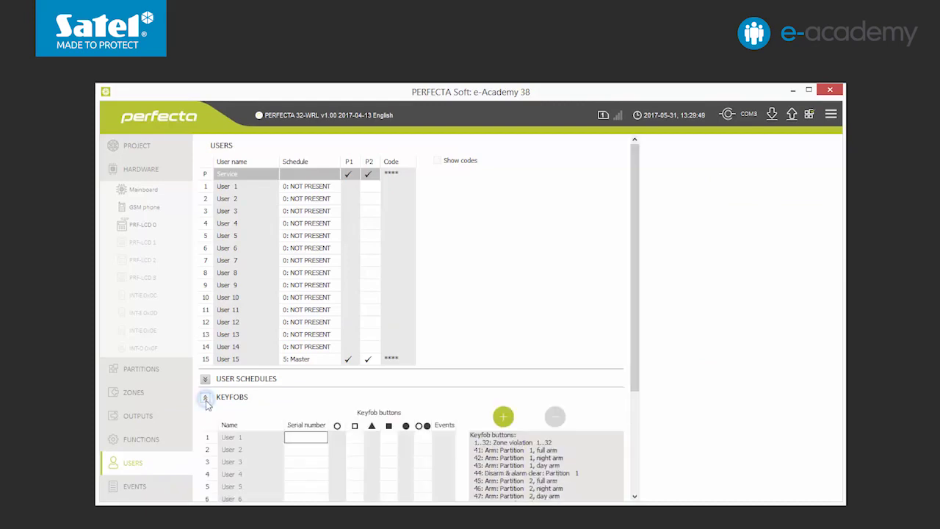
{"action": "left_click_drag", "start_coordinate": [636, 397], "coordinate": [636, 498]}
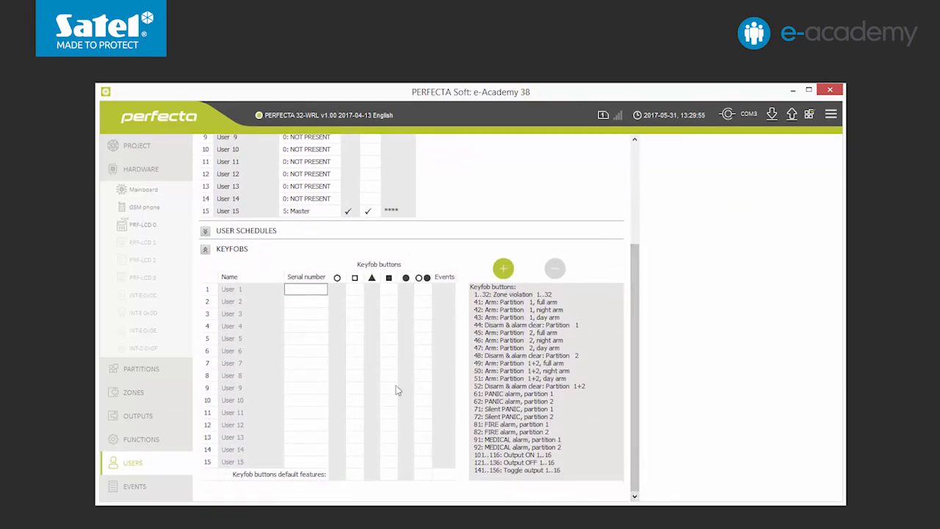
{"action": "double_click", "coordinate": [236, 293]}
{"action": "left_click", "coordinate": [504, 269]}
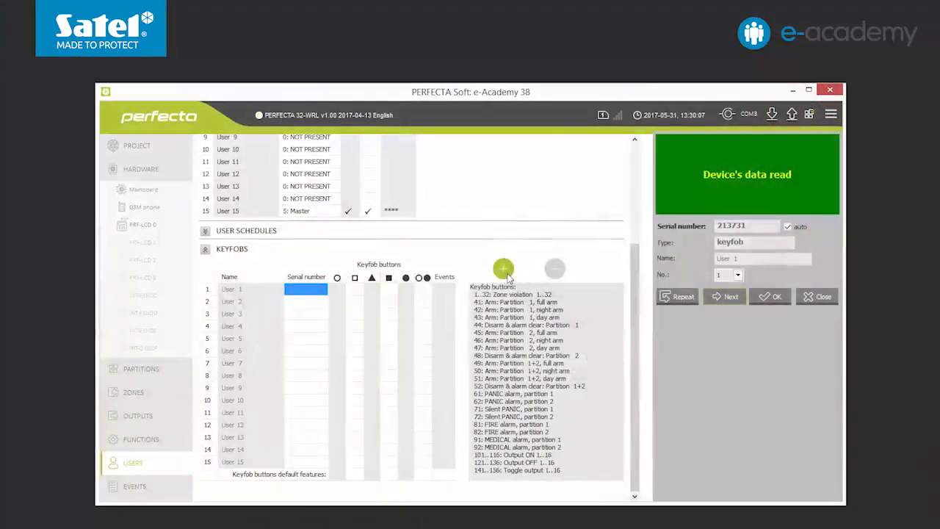
{"action": "left_click", "coordinate": [738, 275]}
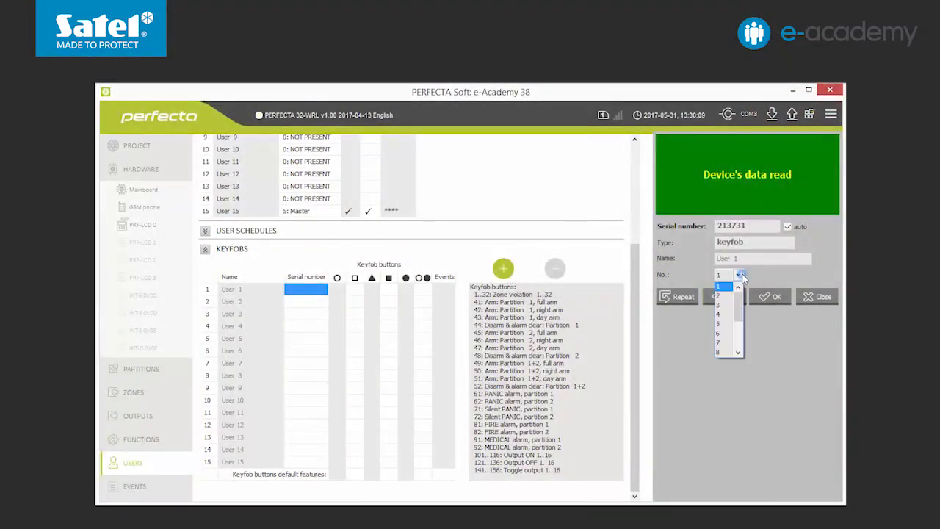
{"action": "left_click", "coordinate": [726, 296]}
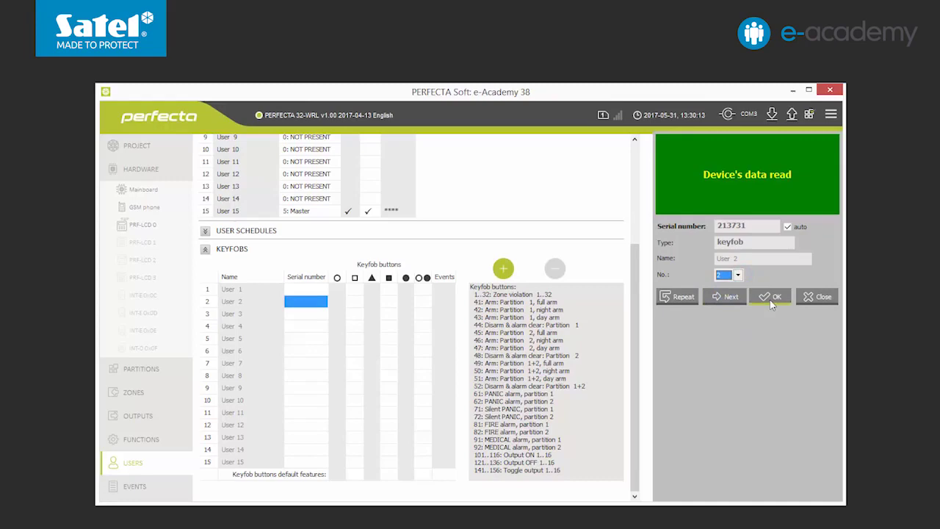
- Add User 2's keyfob and set its circle button to 41 (full arm) and triangle to 44
{"action": "left_click", "coordinate": [770, 300]}
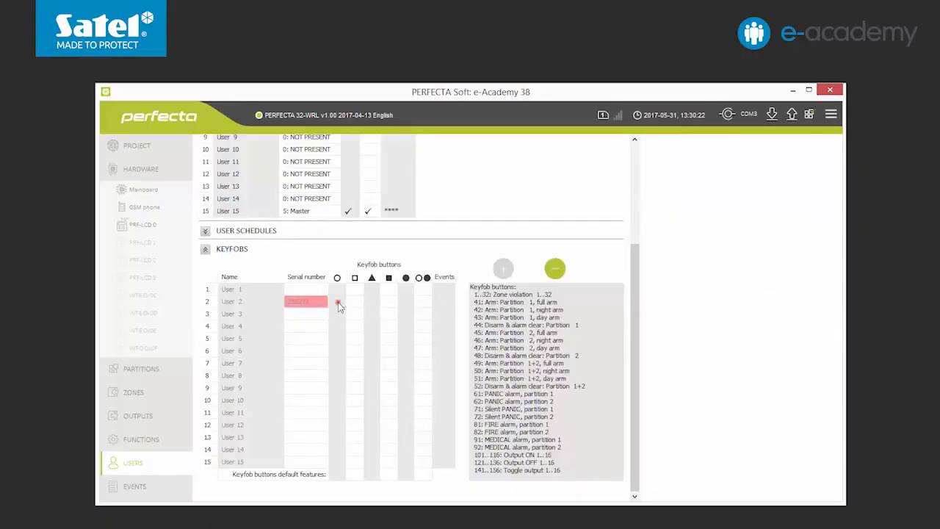
{"action": "left_click", "coordinate": [339, 306]}
{"action": "mouse_move", "coordinate": [396, 327]}
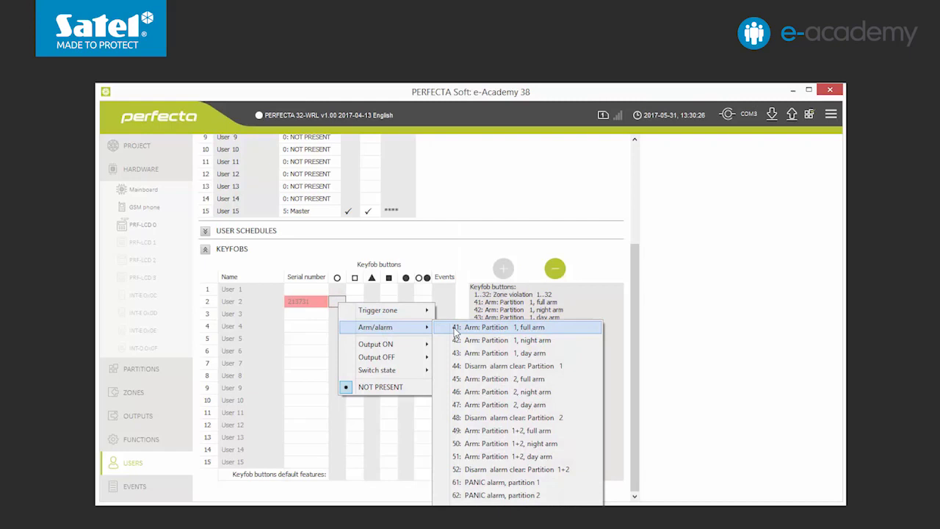
{"action": "left_click", "coordinate": [455, 329]}
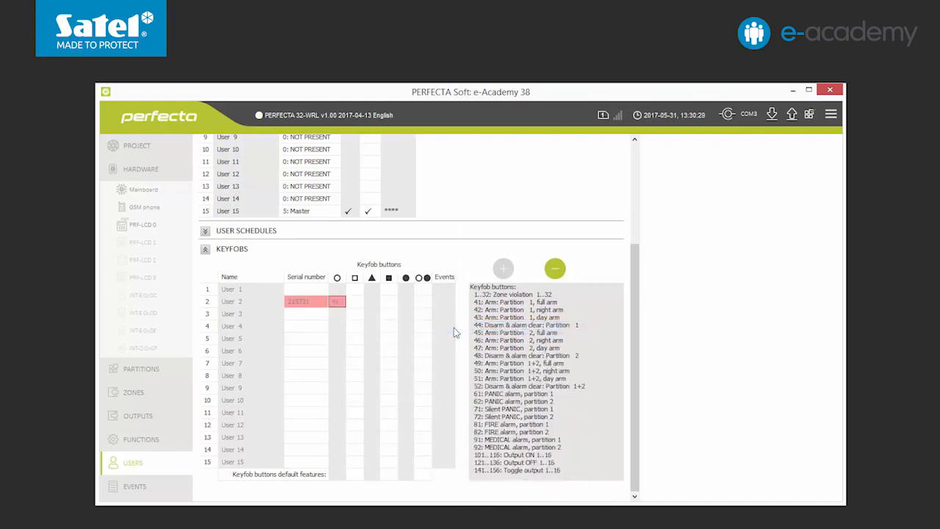
{"action": "left_click", "coordinate": [374, 302]}
{"action": "type", "text": "45"}
{"action": "key", "text": "Return"}
- Write the keyfob settings to the panel, then view signal levels: keypad 80%, MSP-300 69%, MPD-300 82%, keyfob 98%
{"action": "left_click", "coordinate": [791, 115]}
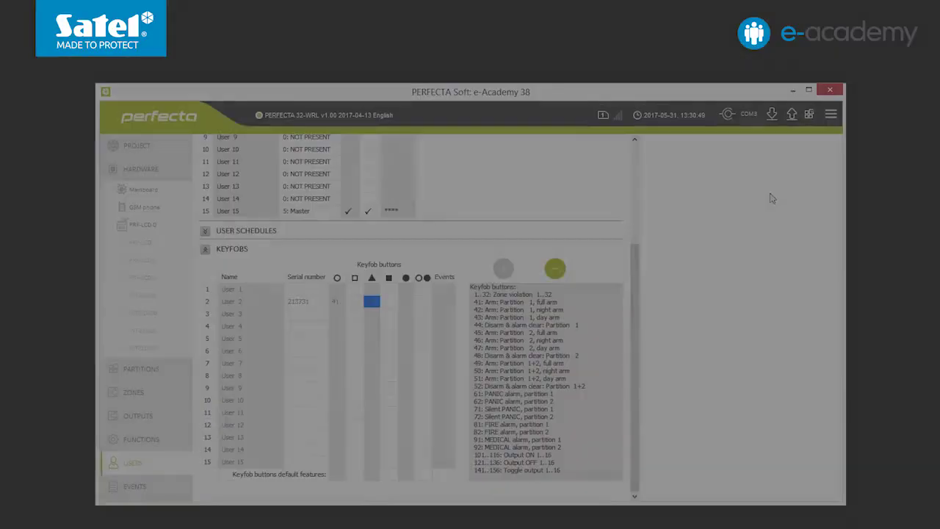
{"action": "left_click", "coordinate": [809, 114]}
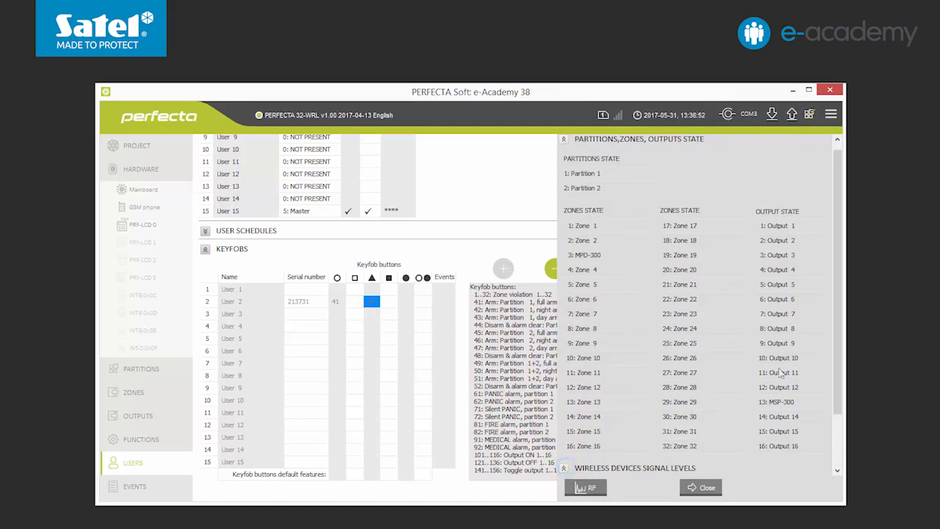
{"action": "scroll", "coordinate": [781, 404], "scroll_direction": "down", "scroll_amount": 3}
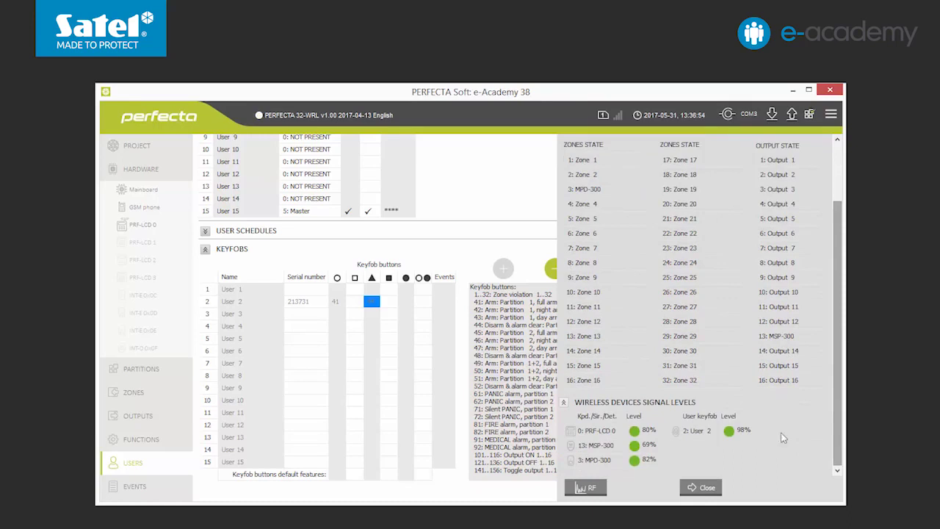